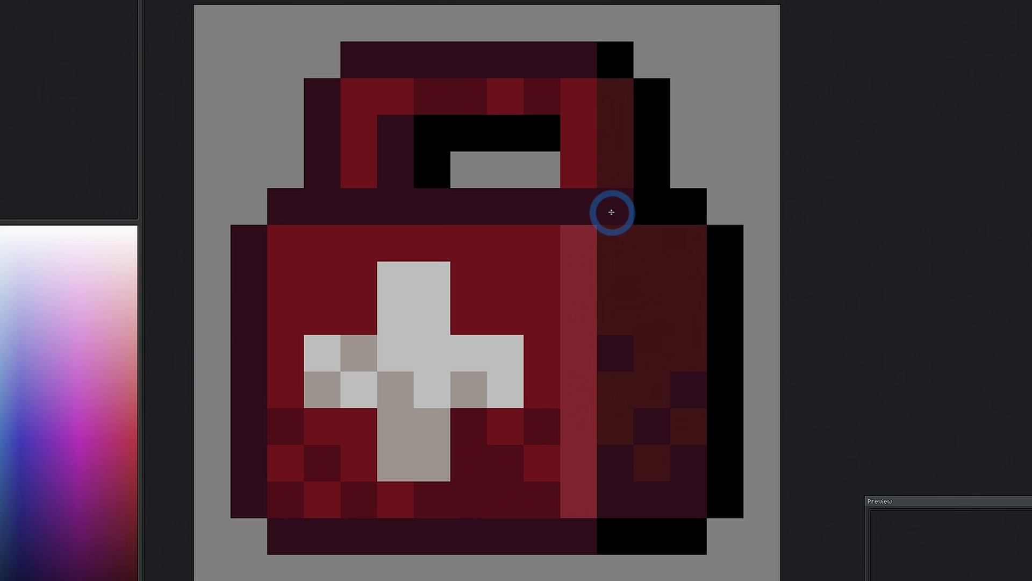
click(611, 212)
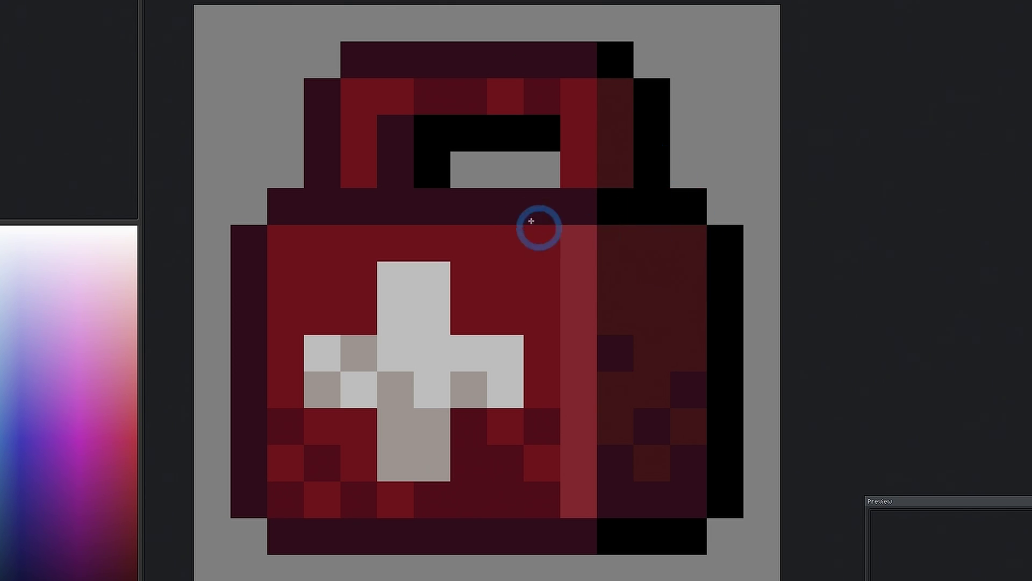
click(285, 280)
click(401, 396)
click(419, 362)
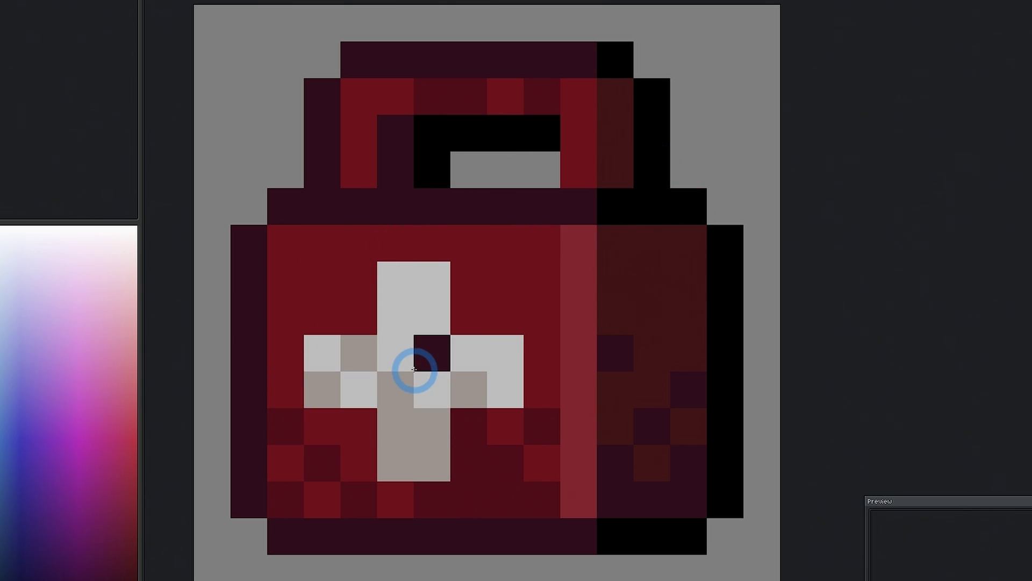
click(438, 411)
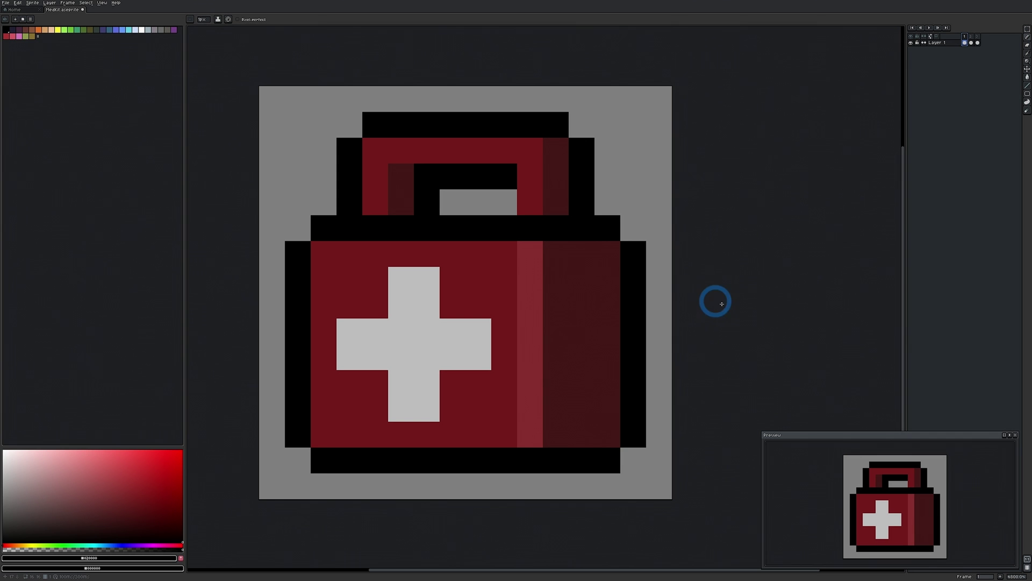
scroll(933, 525, down, 2)
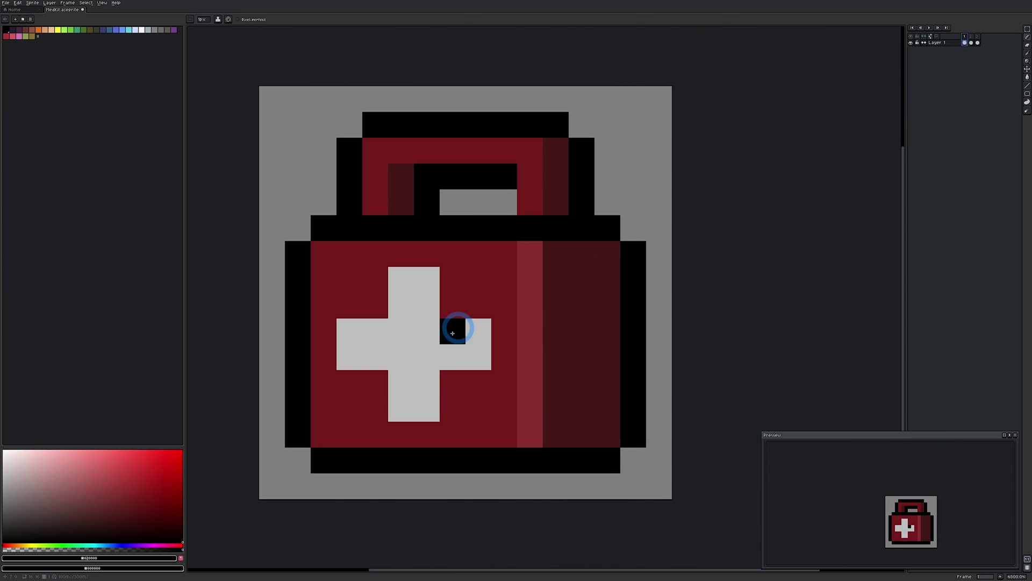
Sample the side panel's dark red, switch the colour selector to Color Spectrum, and enlarge its area
key(i)
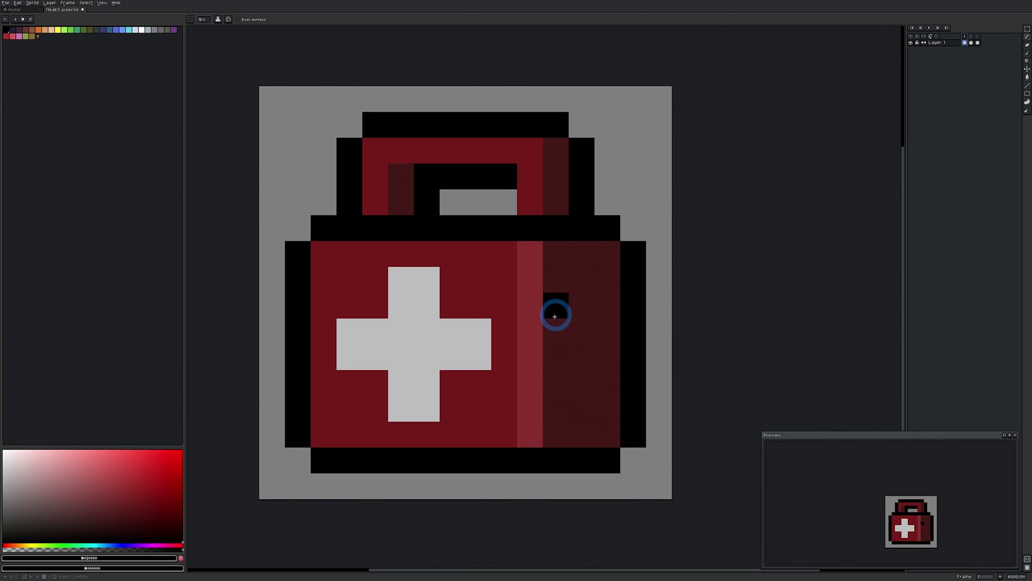
click(591, 318)
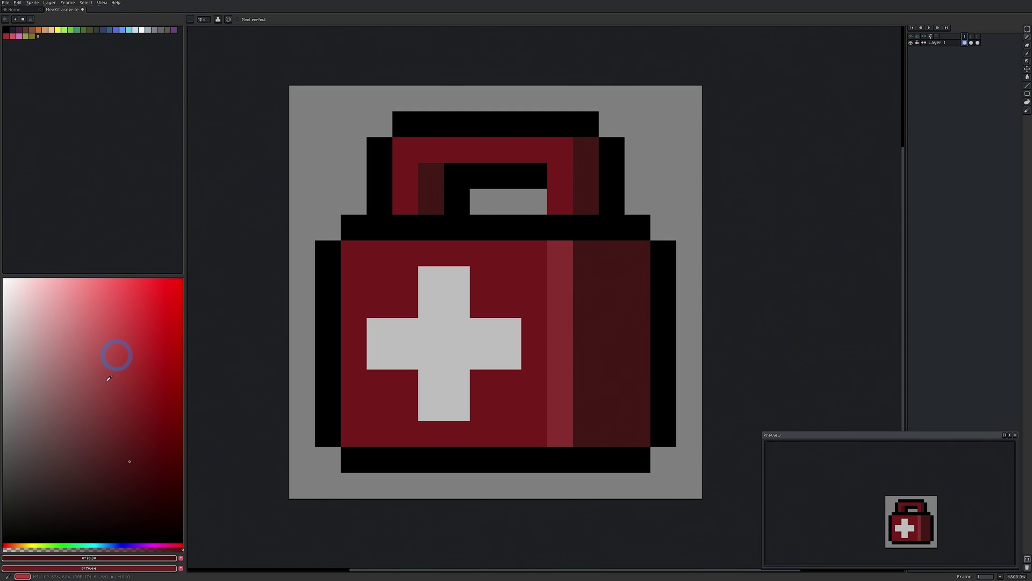
click(32, 21)
click(62, 77)
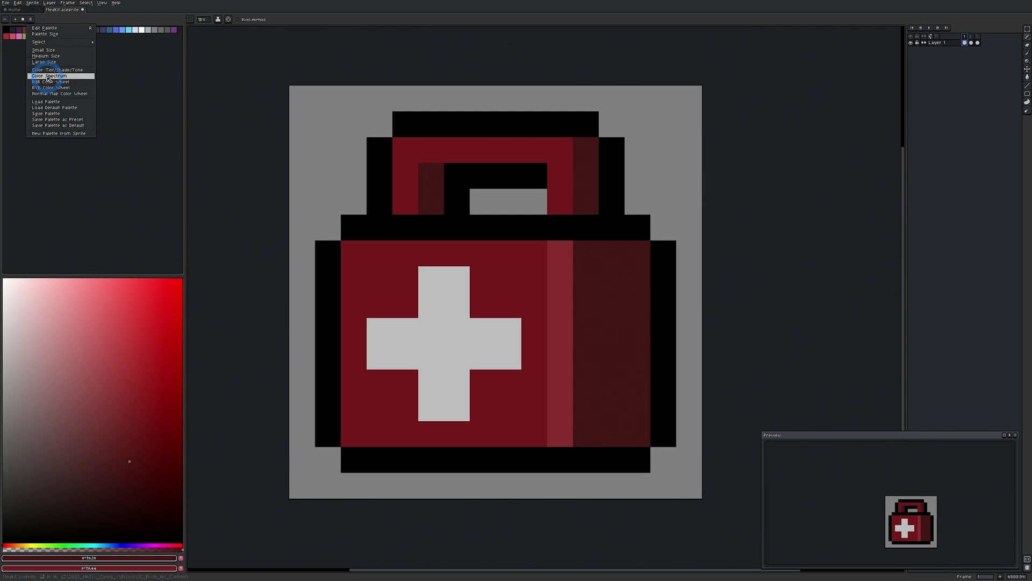
click(56, 77)
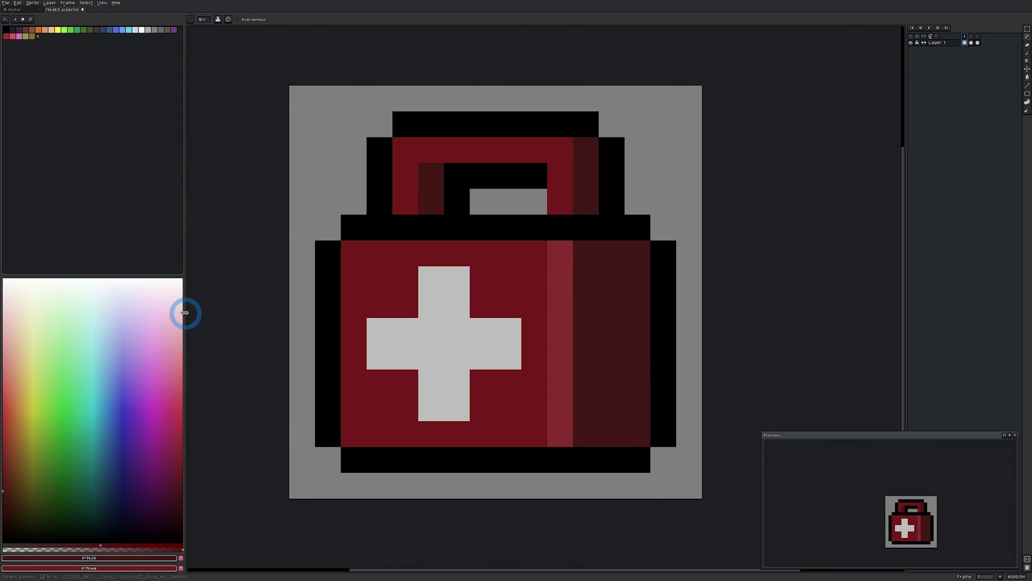
drag(184, 312, 251, 316)
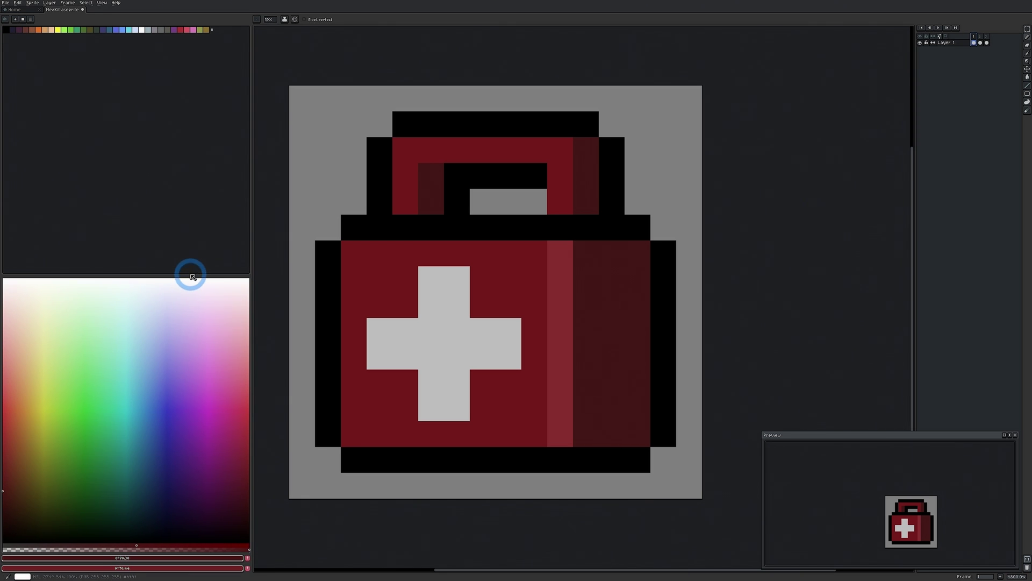
drag(189, 275, 190, 239)
Shift the side panel's sampled dark red to a dark purple and dither shadow pixels over the panel's lower half
click(10, 480)
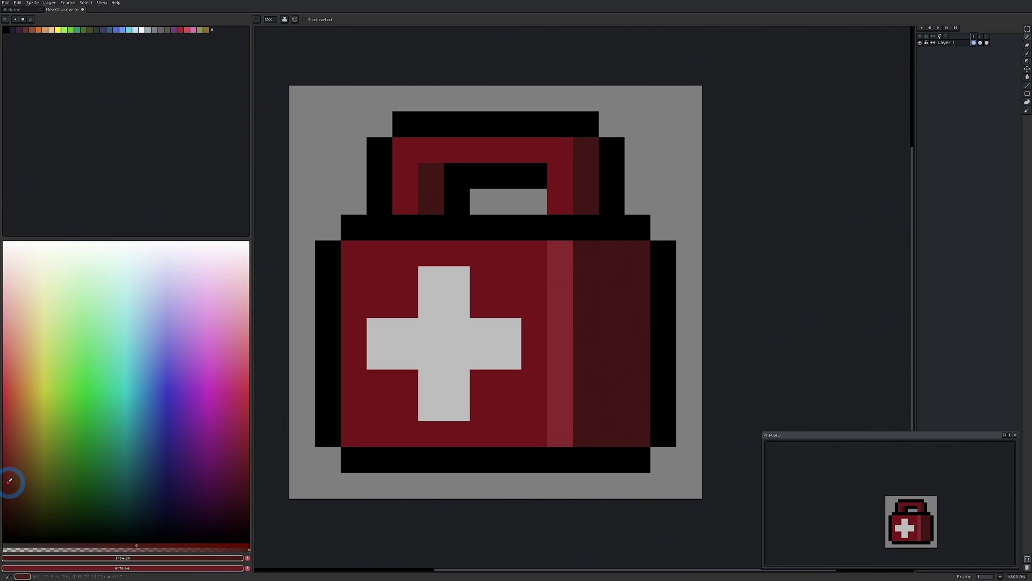
mouse_move(10, 480)
mouse_down()
mouse_move(10, 538)
mouse_move(10, 238)
mouse_move(16, 403)
mouse_move(122, 406)
mouse_move(23, 414)
mouse_move(7, 437)
mouse_move(8, 464)
mouse_up()
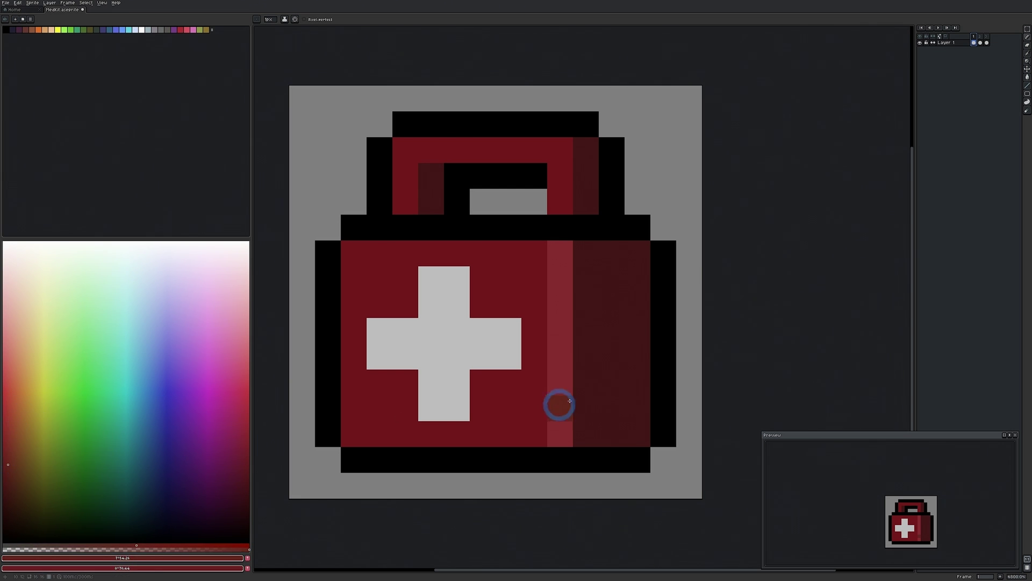
alt+click(597, 320)
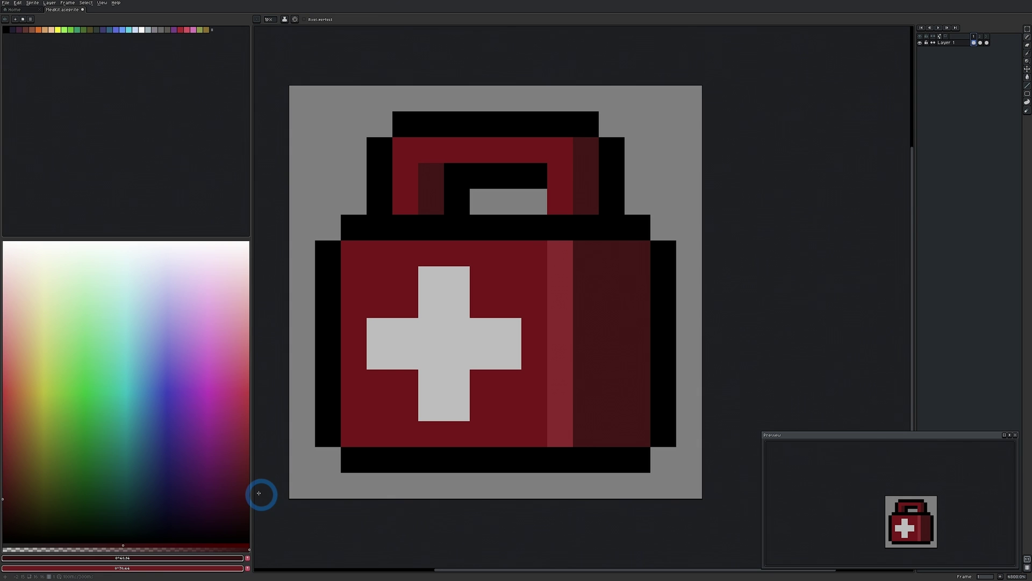
mouse_move(260, 491)
mouse_down()
mouse_move(249, 483)
mouse_move(235, 502)
mouse_up()
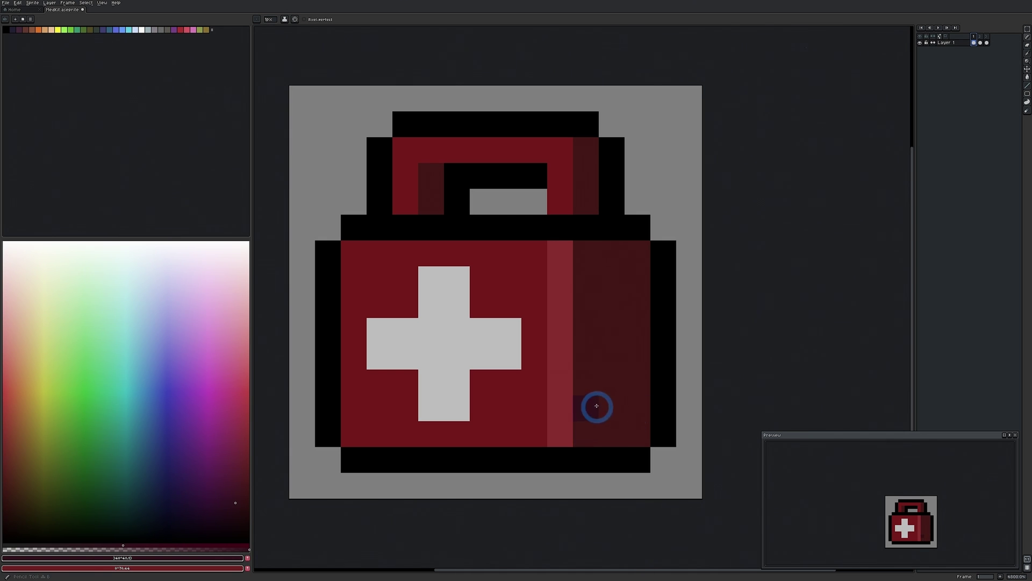
mouse_move(584, 432)
mouse_down()
mouse_move(639, 415)
mouse_move(600, 382)
mouse_move(584, 404)
mouse_up()
click(638, 357)
click(595, 330)
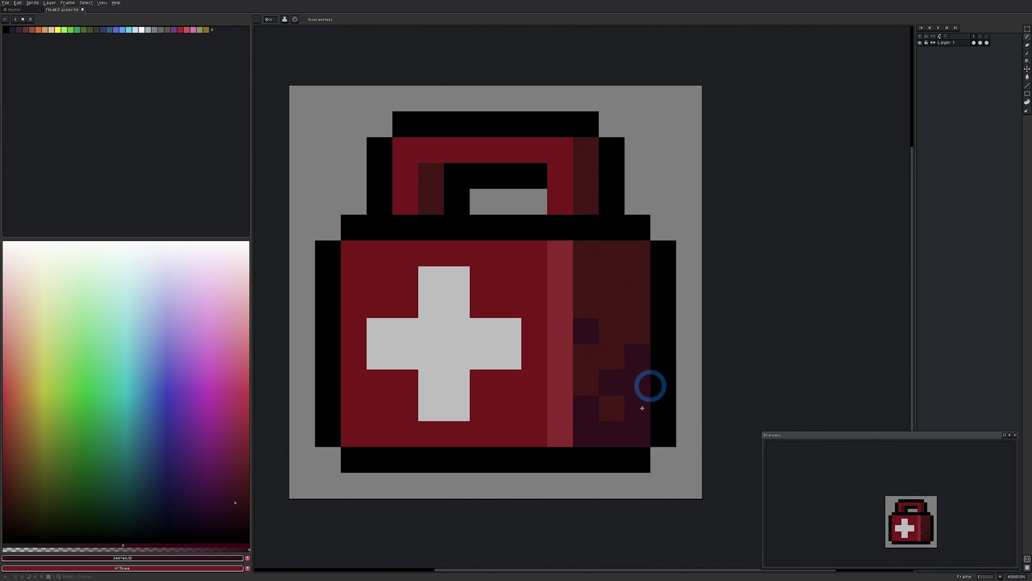
Sample the front panel's red, shift it to a darker purplish red, and dither shadow pixels along the front's lower rows
alt+click(509, 397)
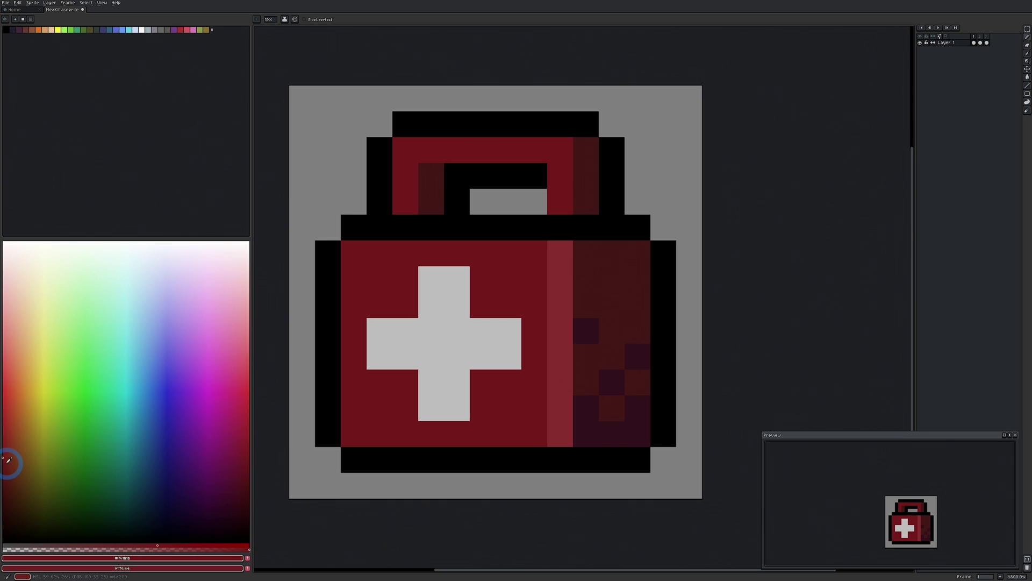
click(245, 470)
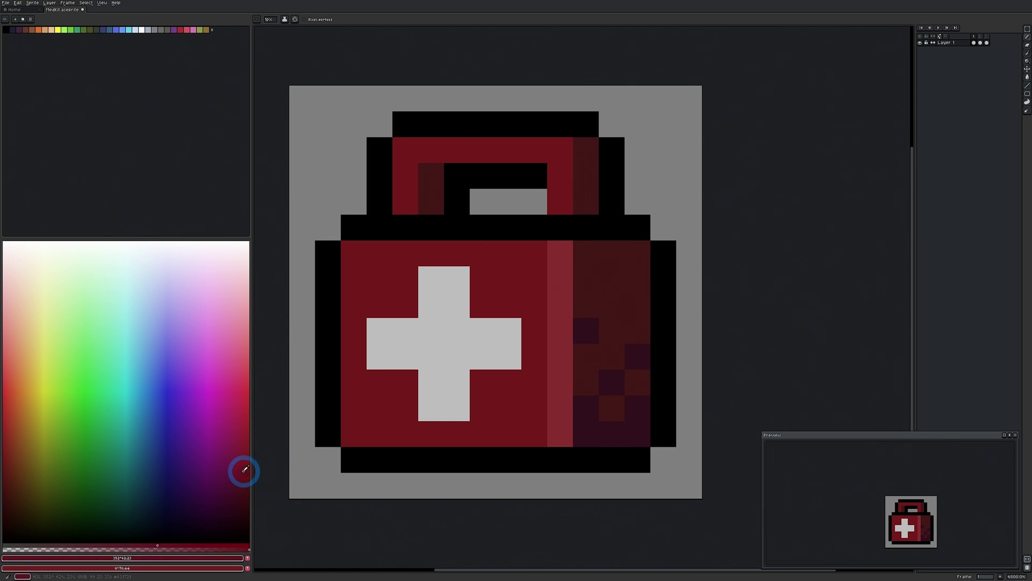
click(503, 408)
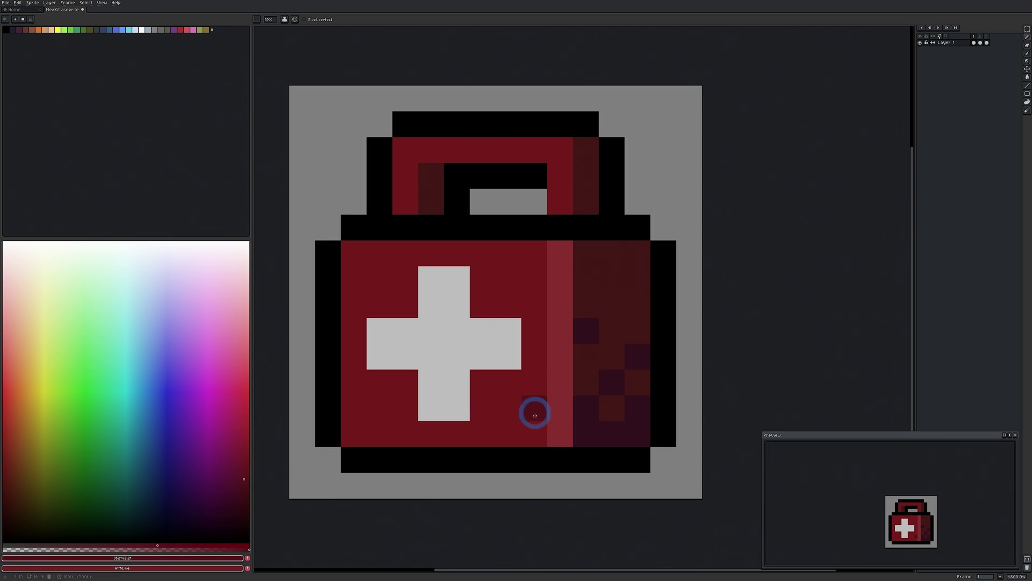
mouse_move(513, 436)
mouse_down()
mouse_move(464, 452)
mouse_move(357, 435)
mouse_move(404, 431)
mouse_move(372, 433)
mouse_move(381, 404)
mouse_move(407, 444)
mouse_move(527, 379)
mouse_up()
click(357, 435)
click(400, 433)
click(378, 411)
click(356, 380)
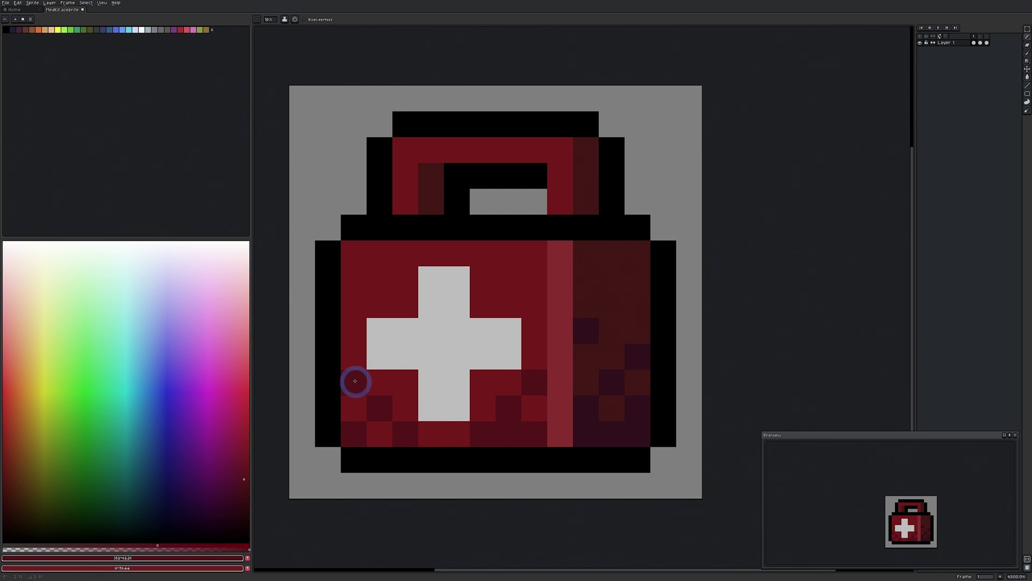
click(446, 443)
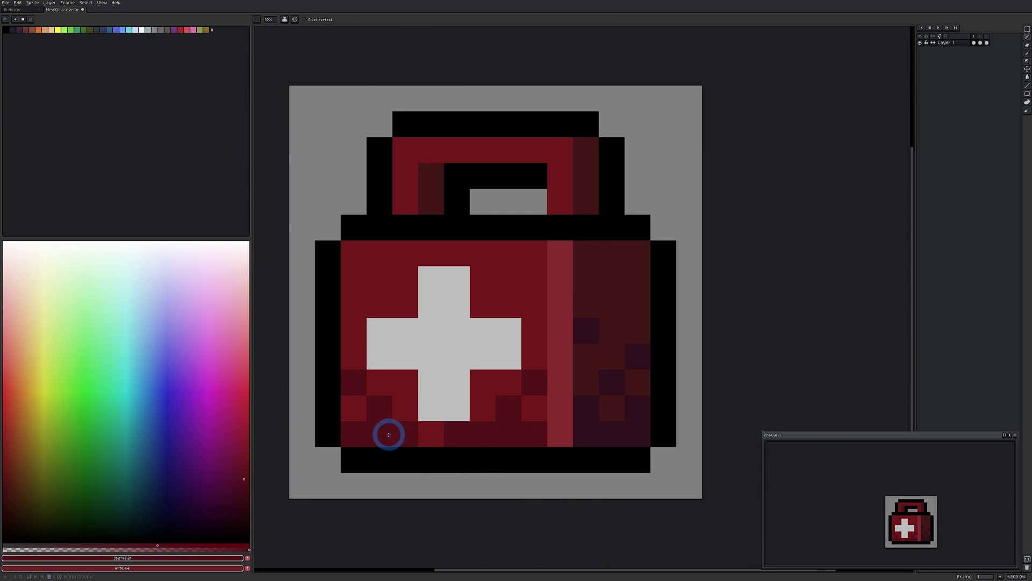
Sample the cross's light grey and mix a slightly darker, low-saturation warm grey from it
alt+click(456, 359)
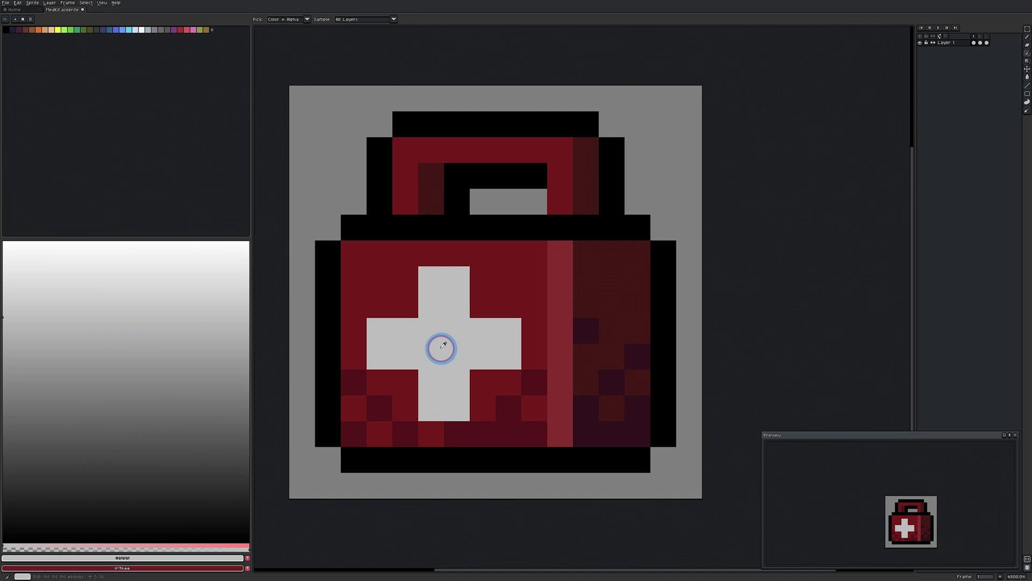
click(12, 340)
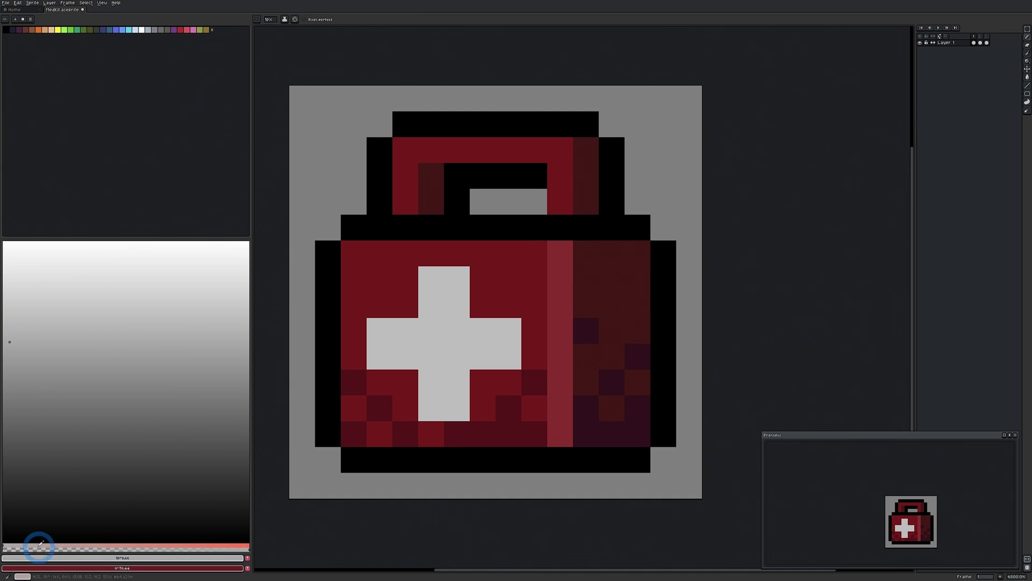
click(42, 544)
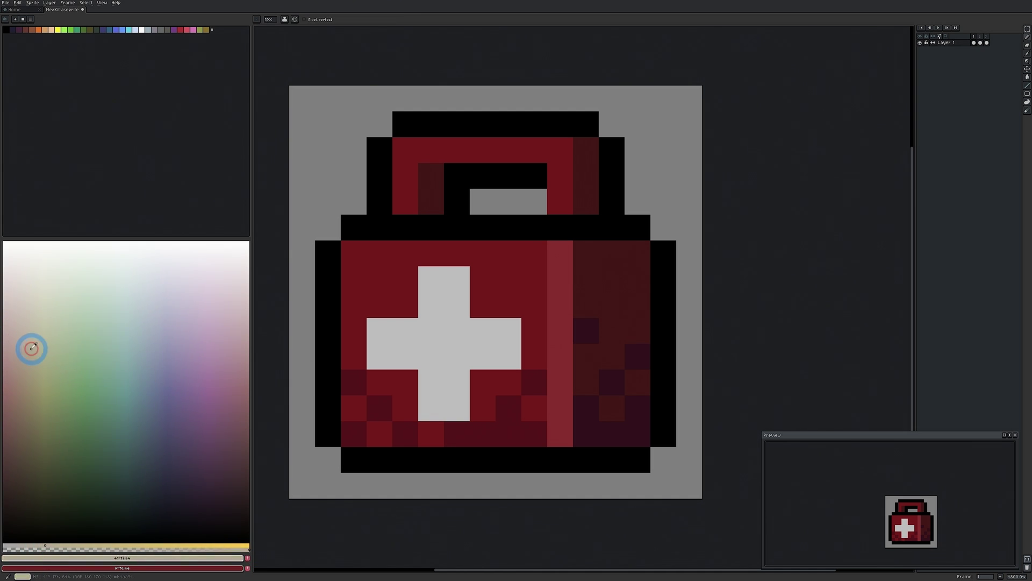
click(182, 540)
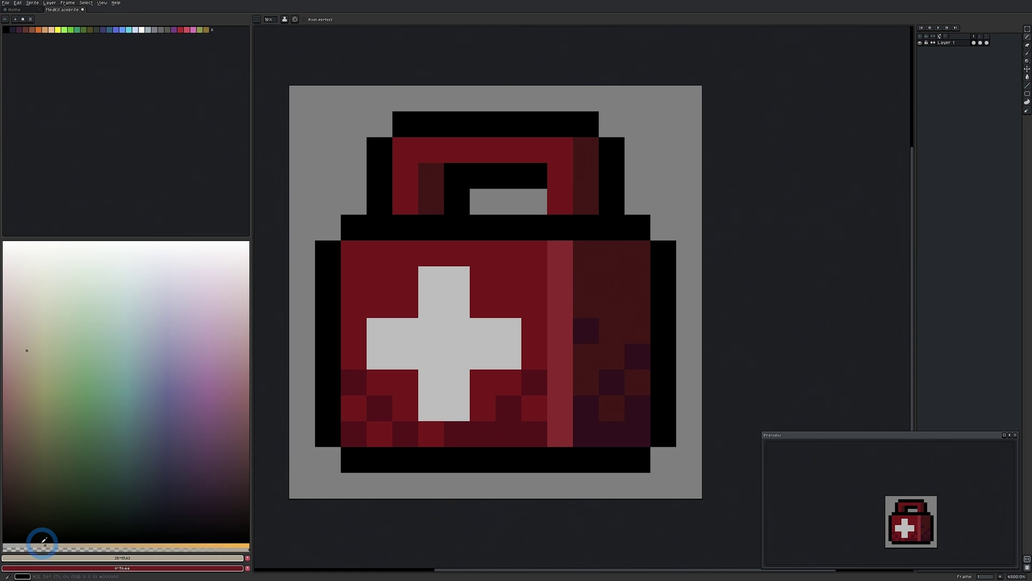
click(42, 542)
click(21, 348)
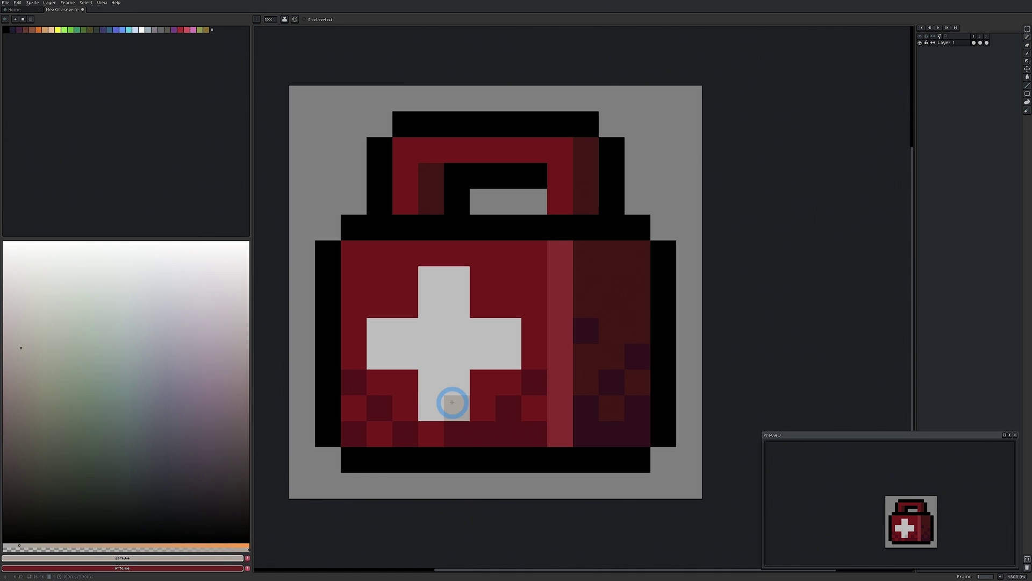
Shade the cross's lower arm solidly and dither warm grey pixels across its horizontal arms
drag(452, 402, 429, 404)
click(381, 355)
click(405, 338)
click(430, 361)
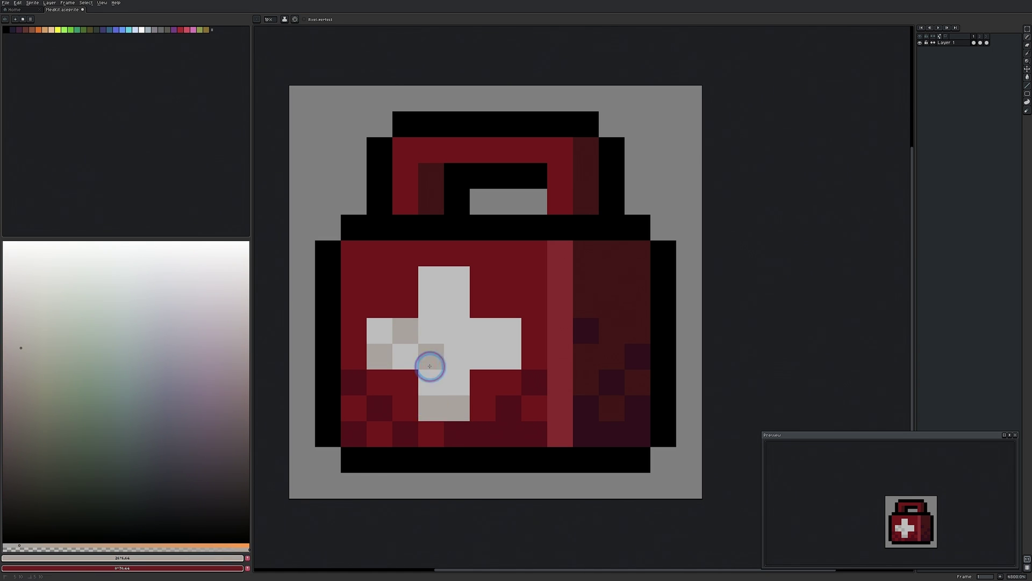
click(457, 382)
click(483, 357)
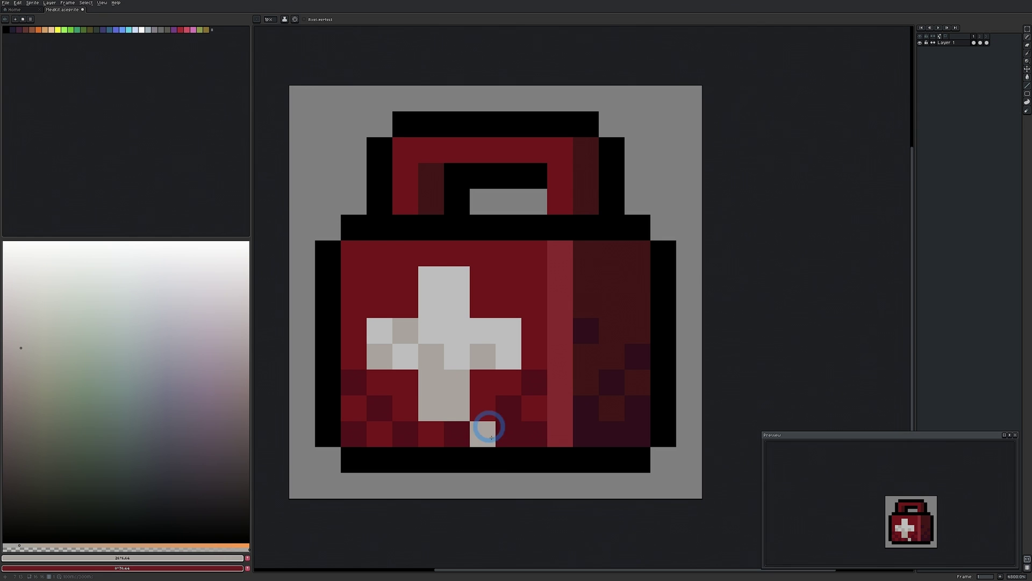
Darken the cross's warm grey shading colour and recolour all of the shaded cross pixels with it
key(i)
click(485, 348)
key(b)
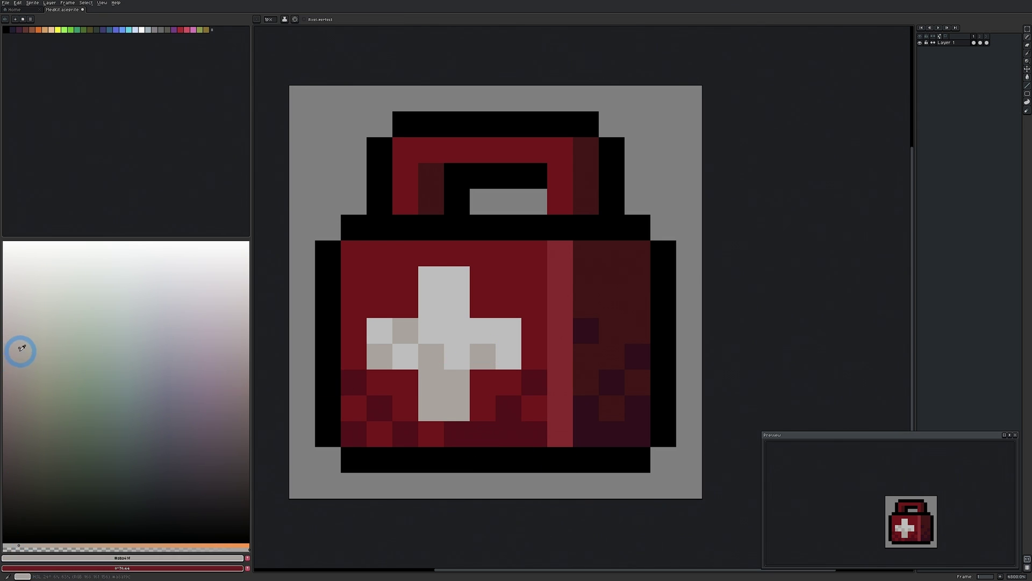
drag(21, 351, 18, 364)
key(g)
click(454, 394)
alt+click(456, 339)
key(b)
alt+click(449, 400)
mouse_move(433, 356)
mouse_down()
mouse_move(432, 406)
mouse_move(439, 374)
mouse_move(456, 405)
mouse_up()
click(451, 377)
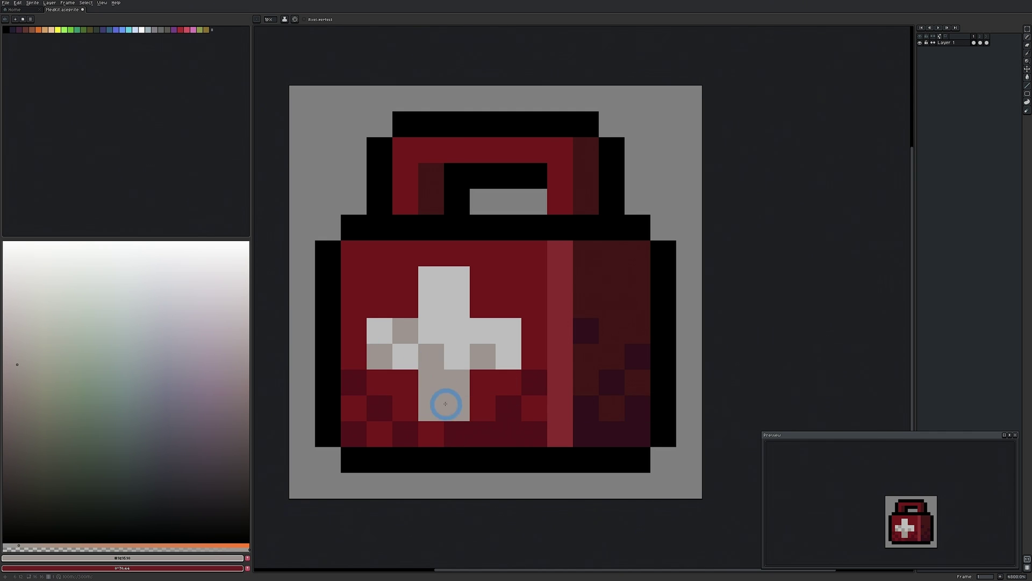
Sample the front's dark shadow red and add shadow pixels beside the cross's lower arm
alt+click(470, 435)
click(482, 407)
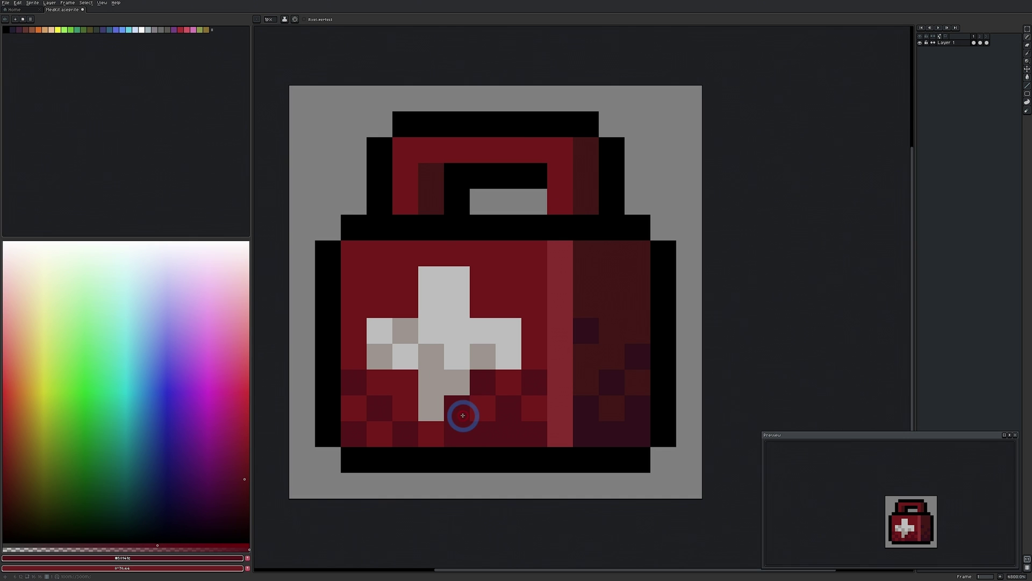
click(439, 312)
key(ctrl+z)
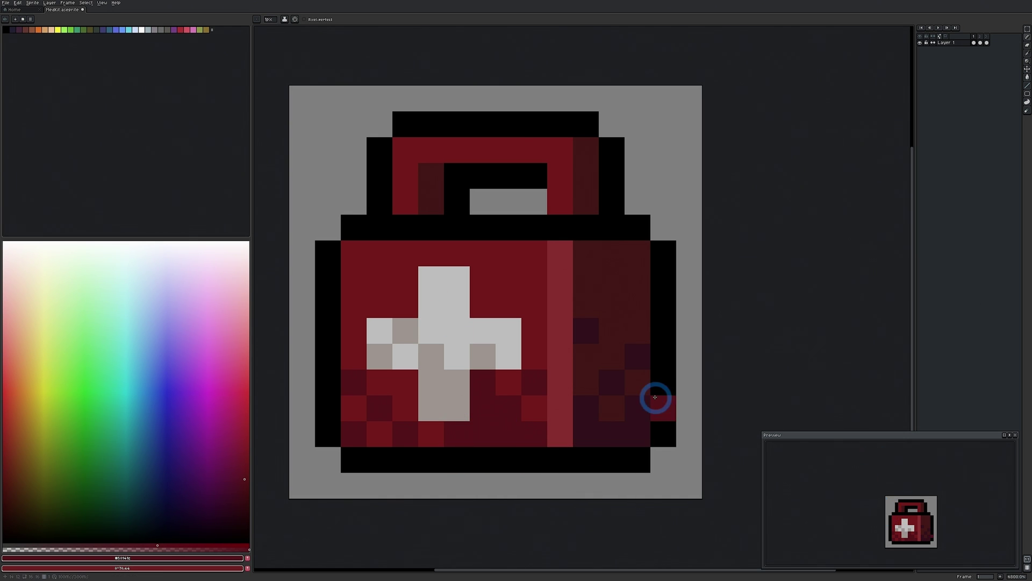
click(326, 313)
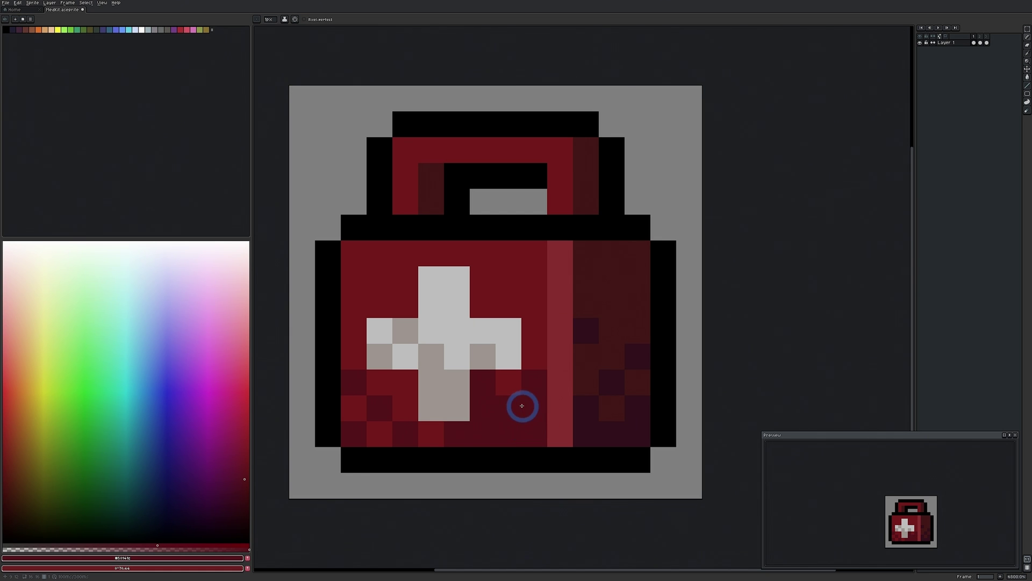
Dither dark red shadow pixels along the handle's top bar and down both of its legs
click(509, 150)
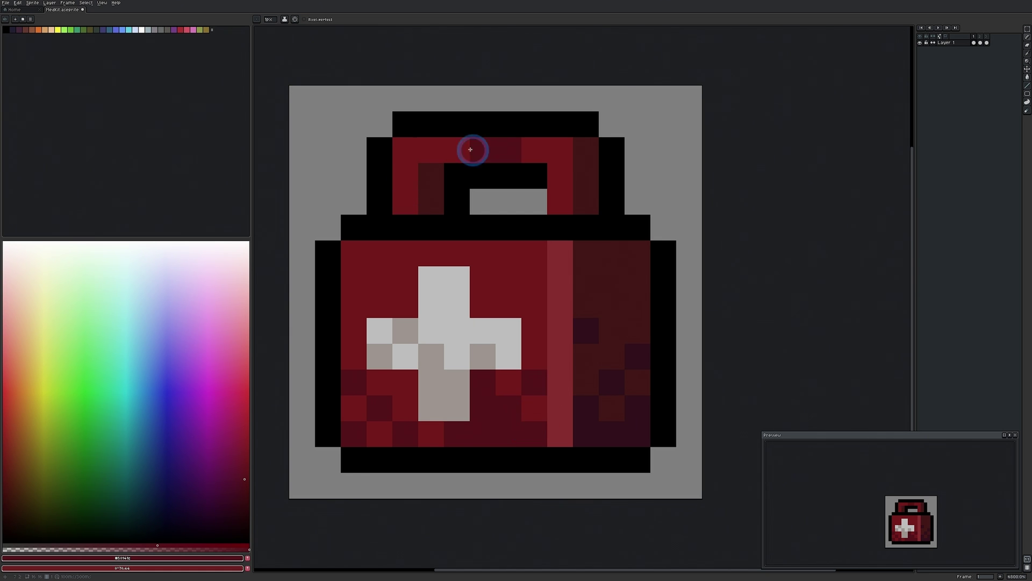
click(471, 150)
click(399, 153)
drag(395, 180, 396, 200)
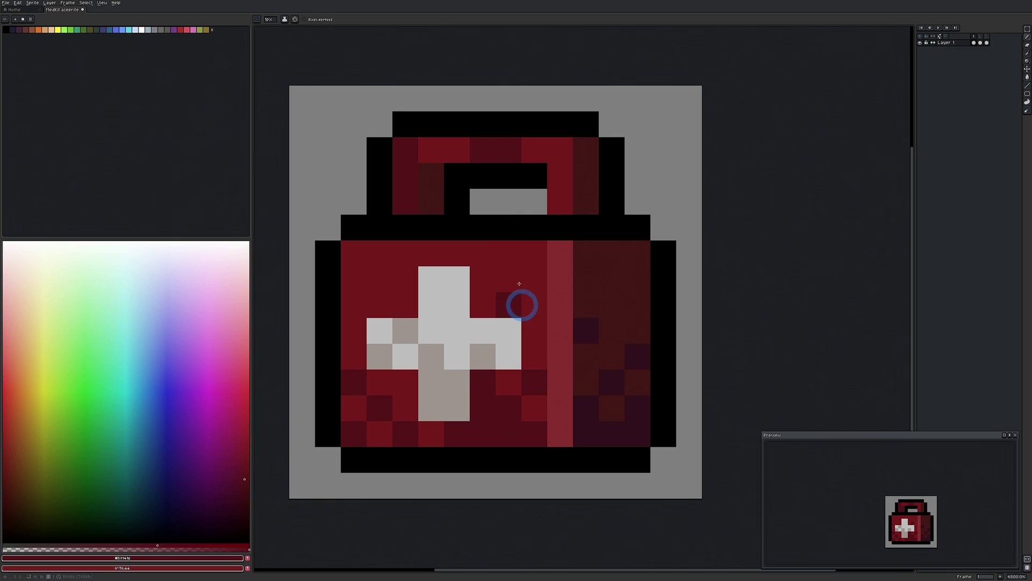
click(436, 153)
click(564, 155)
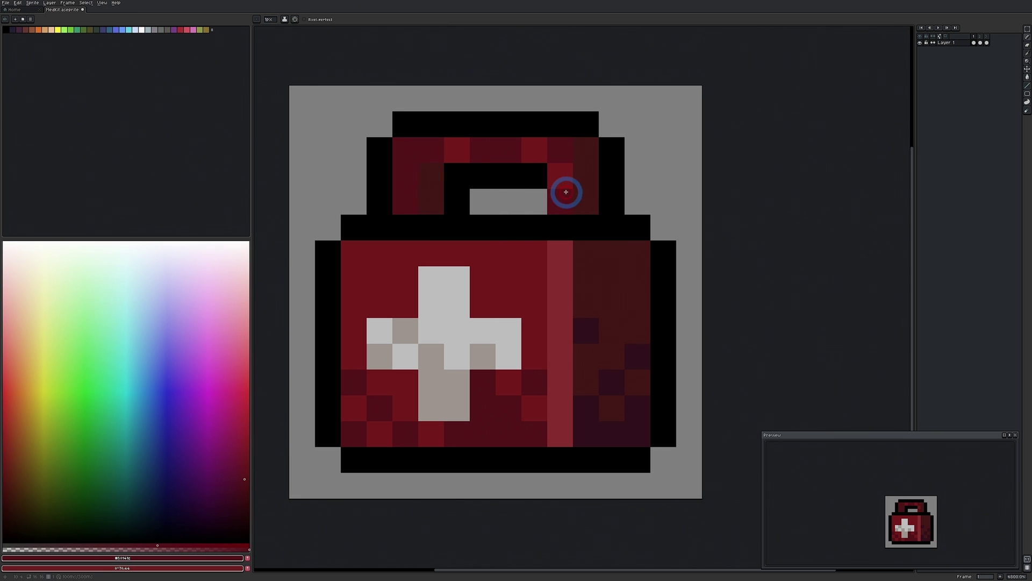
Sample the front's base red and repaint alternate pixels along the handle's top bar and legs to break up the dark shadow
alt+click(495, 292)
drag(405, 150, 412, 187)
click(508, 150)
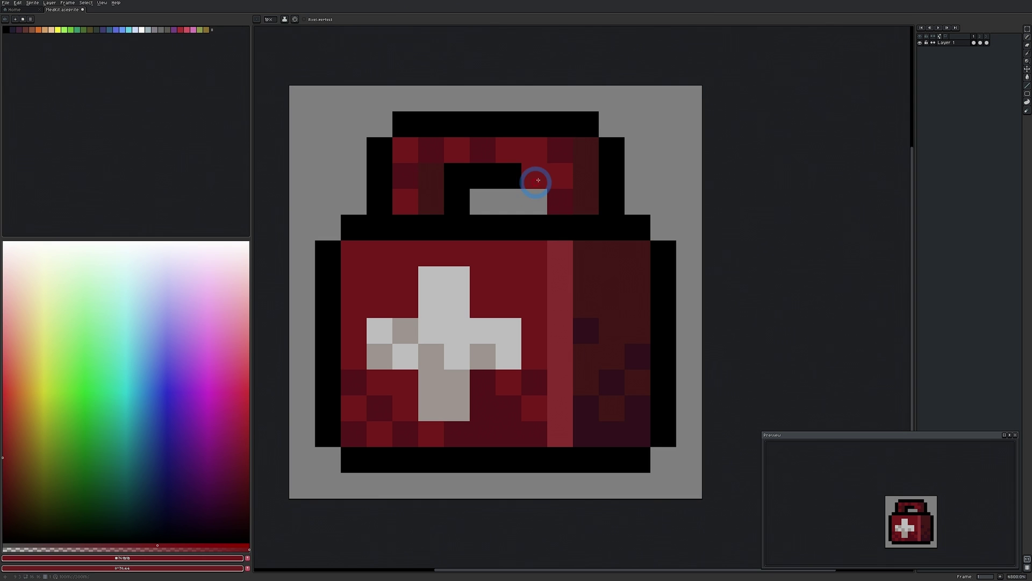
alt+click(560, 151)
click(535, 150)
alt+click(562, 171)
click(557, 153)
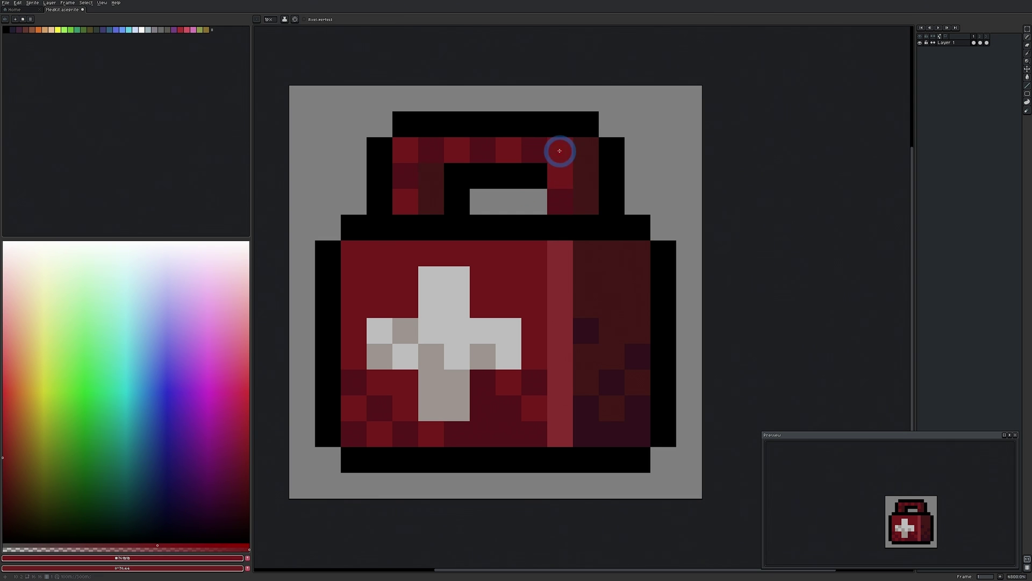
Restore base red on the handle's legs and top-left corner, keeping dark shadow pixels only along the middle of the top bar
alt+click(562, 202)
click(566, 250)
key(ctrl+z)
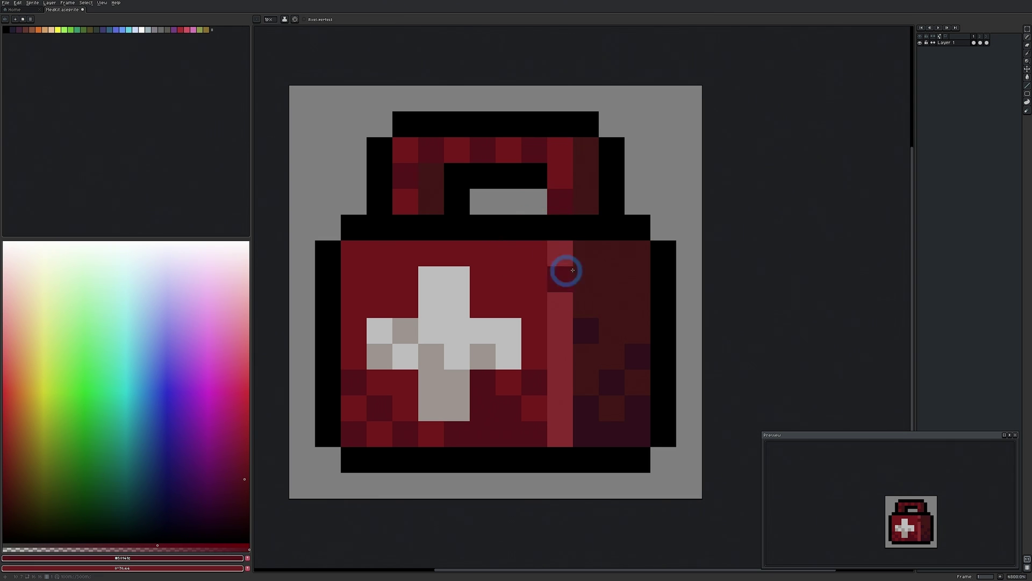
alt+click(562, 182)
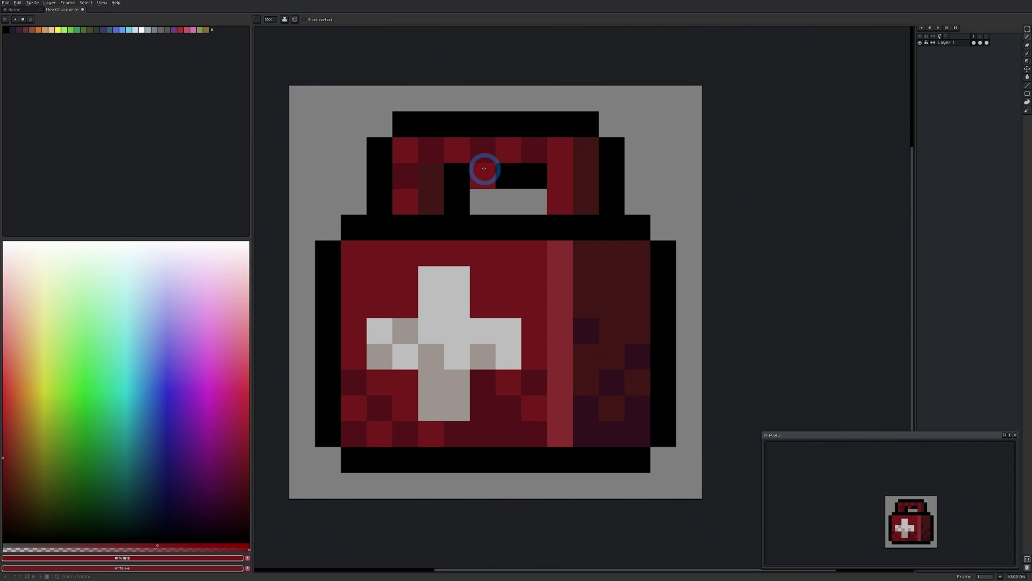
alt+click(433, 159)
click(457, 150)
alt+click(406, 151)
click(431, 152)
click(406, 176)
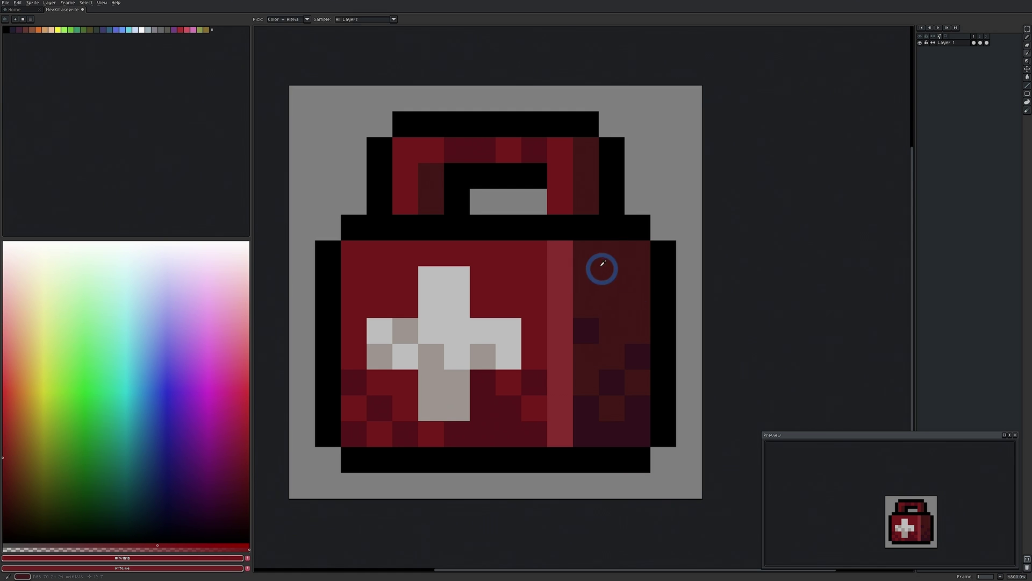
Sample the side's dark red and paint it over the black outline around the medkit's front and the handle's front
alt+click(601, 261)
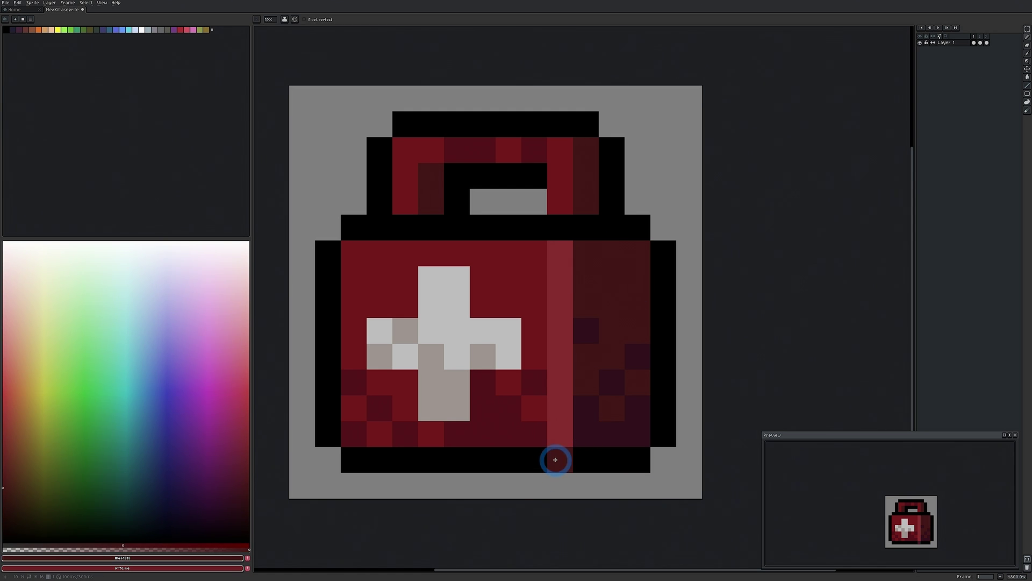
mouse_move(555, 459)
mouse_down()
mouse_move(361, 464)
mouse_move(359, 226)
mouse_move(553, 222)
mouse_up()
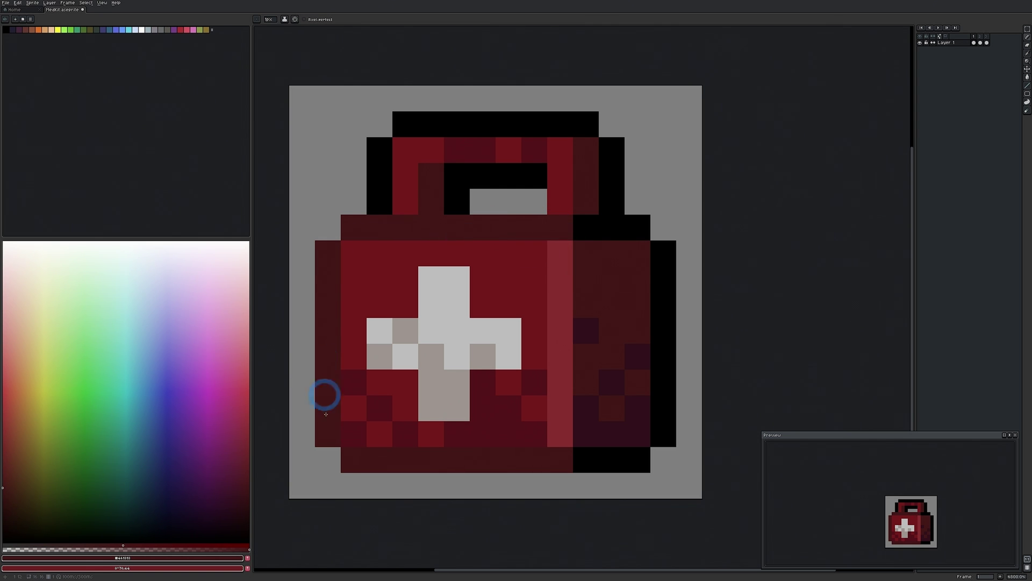
mouse_move(556, 127)
mouse_down()
mouse_move(410, 124)
mouse_move(379, 207)
mouse_up()
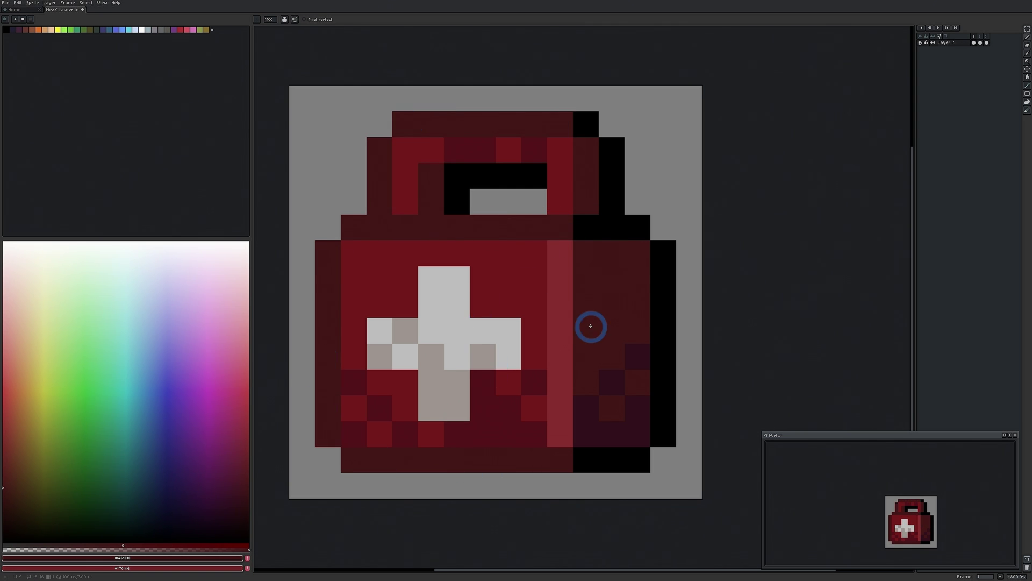
Sample the side's dark purple shadow, fill the dark red front and handle outline with it, and compare against the unshaded second frame
alt+click(589, 323)
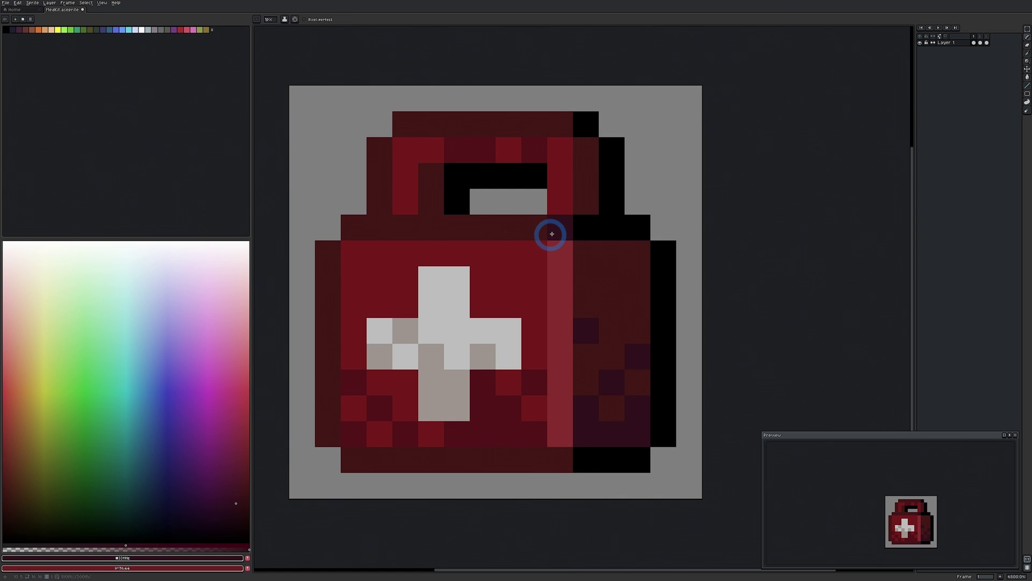
key(g)
click(552, 234)
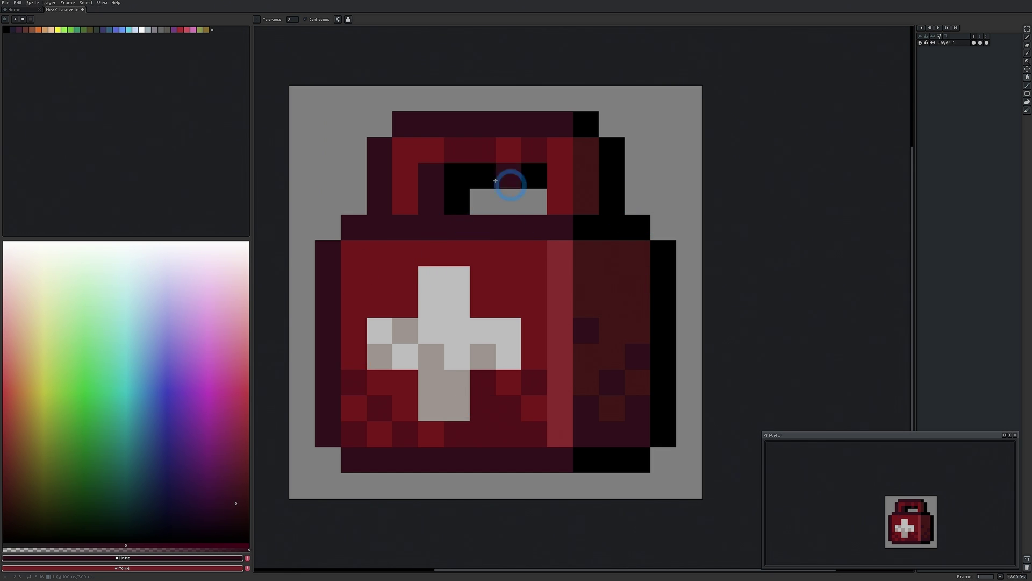
click(983, 41)
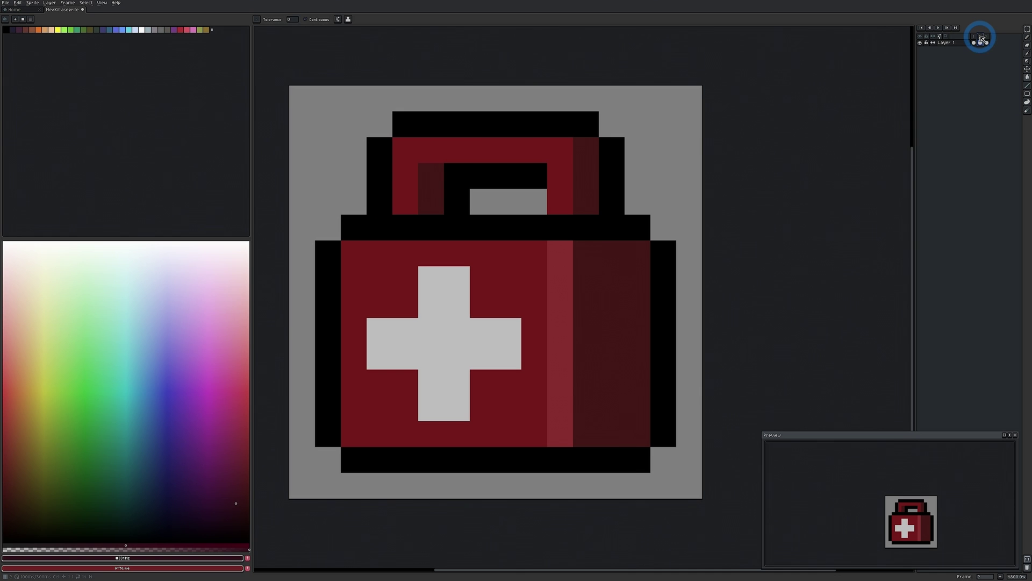
click(975, 42)
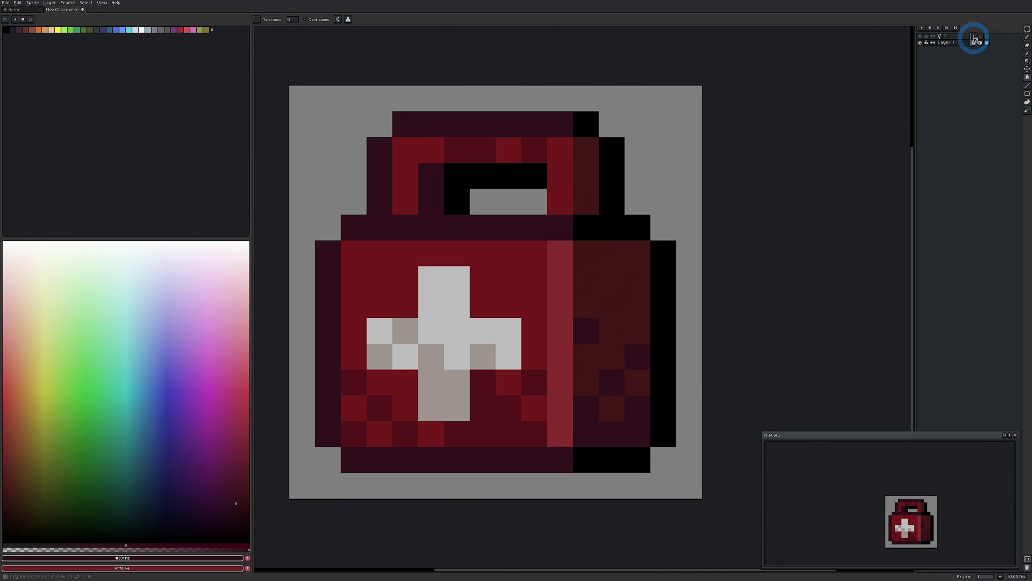